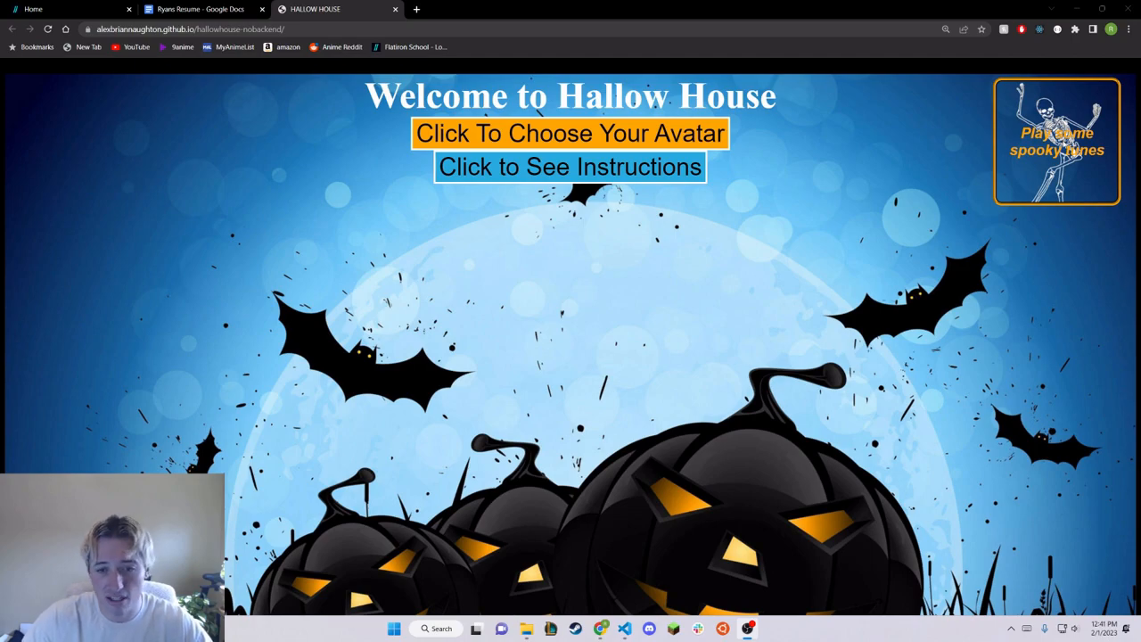
Start then pause the spooky music from the skeleton box and show the game instructions.
{"action": "left_click", "coordinate": [1059, 159]}
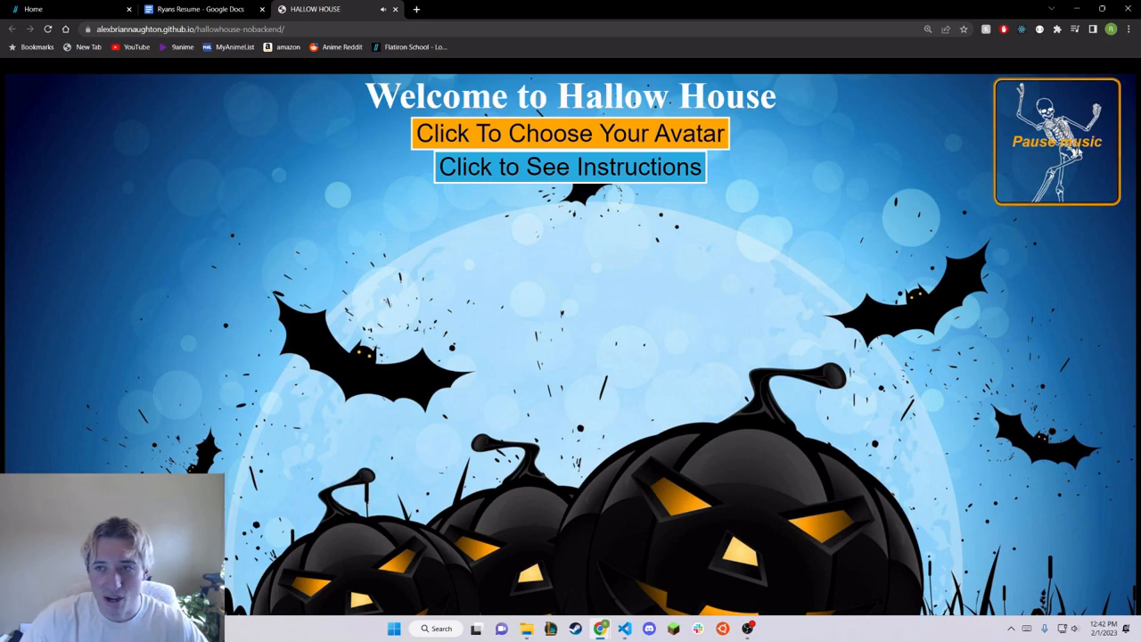
{"action": "left_click", "coordinate": [1079, 141]}
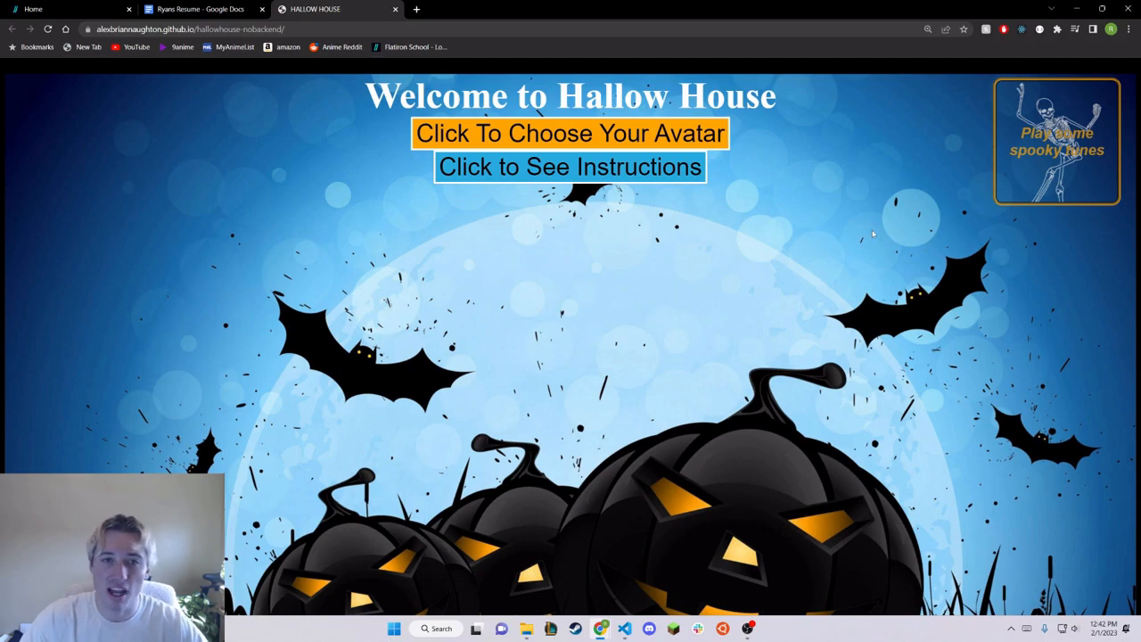
{"action": "left_click", "coordinate": [616, 167]}
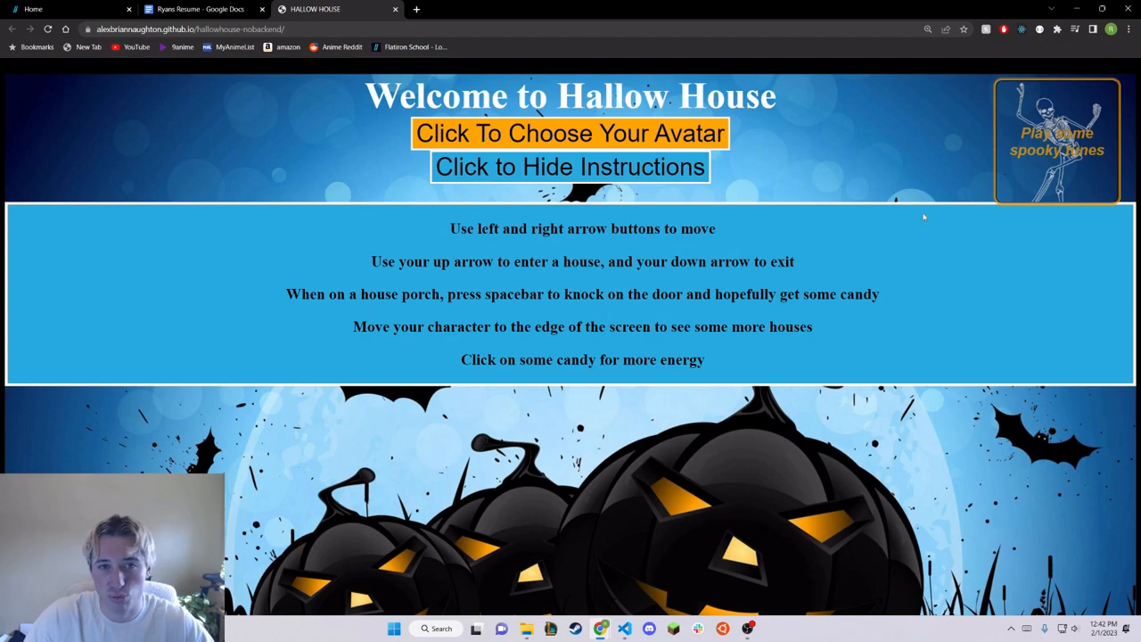
Go to avatar selection and start the game as Pikachu on the spooky street.
{"action": "left_click", "coordinate": [594, 143]}
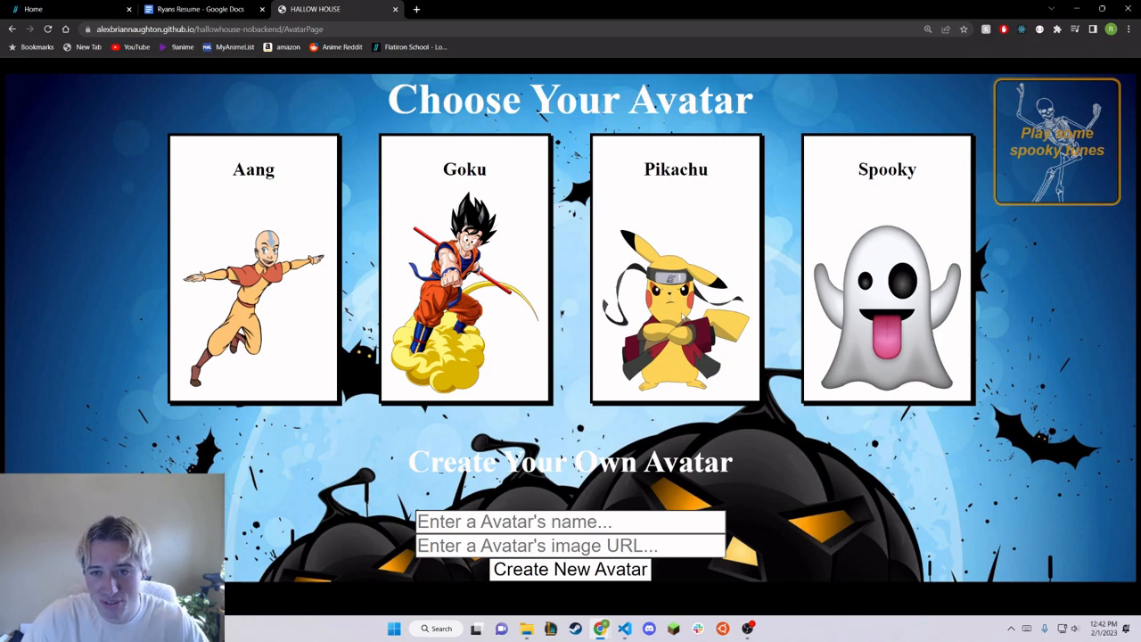
{"action": "left_click", "coordinate": [682, 316]}
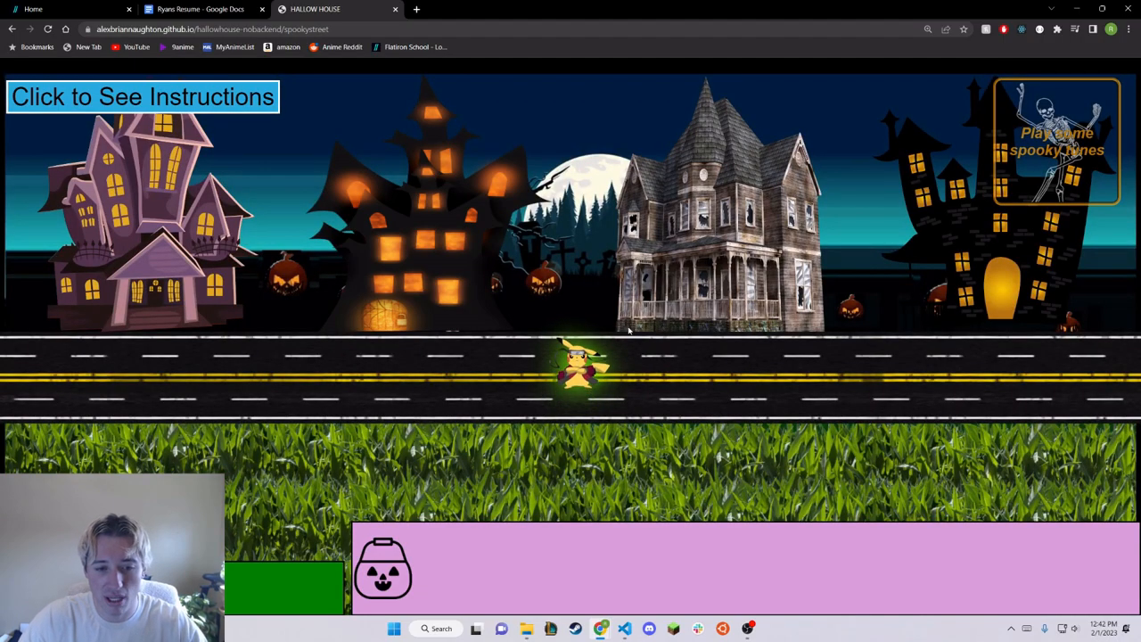
Walk Pikachu left to the lit house, enter its porch and knock for candy.
{"action": "key", "text": "Left"}
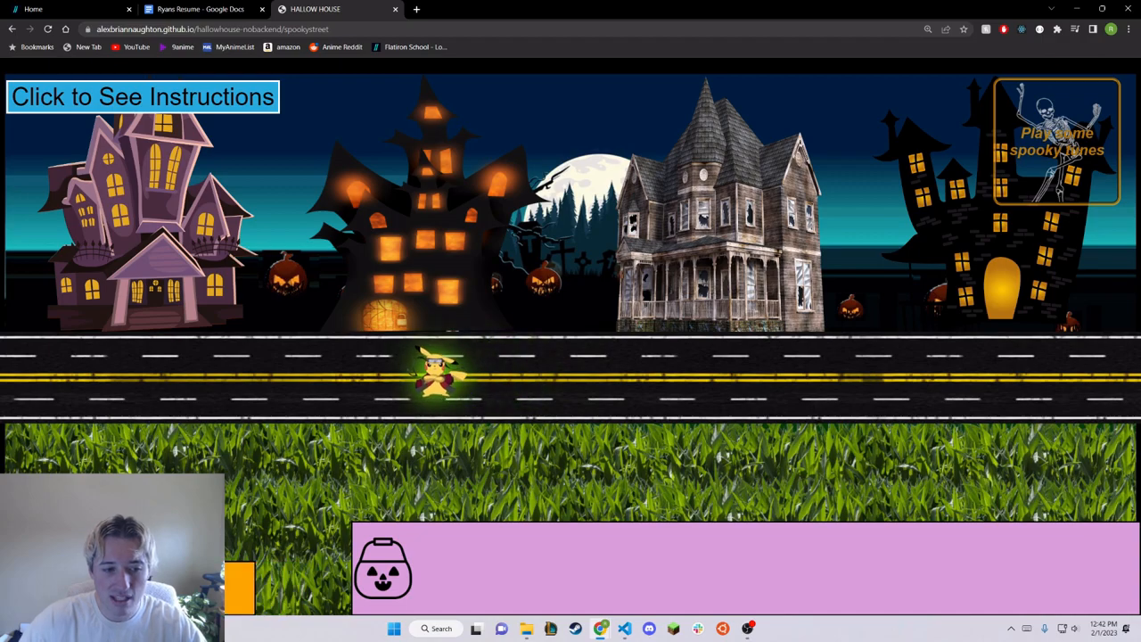
{"action": "key", "text": "Left"}
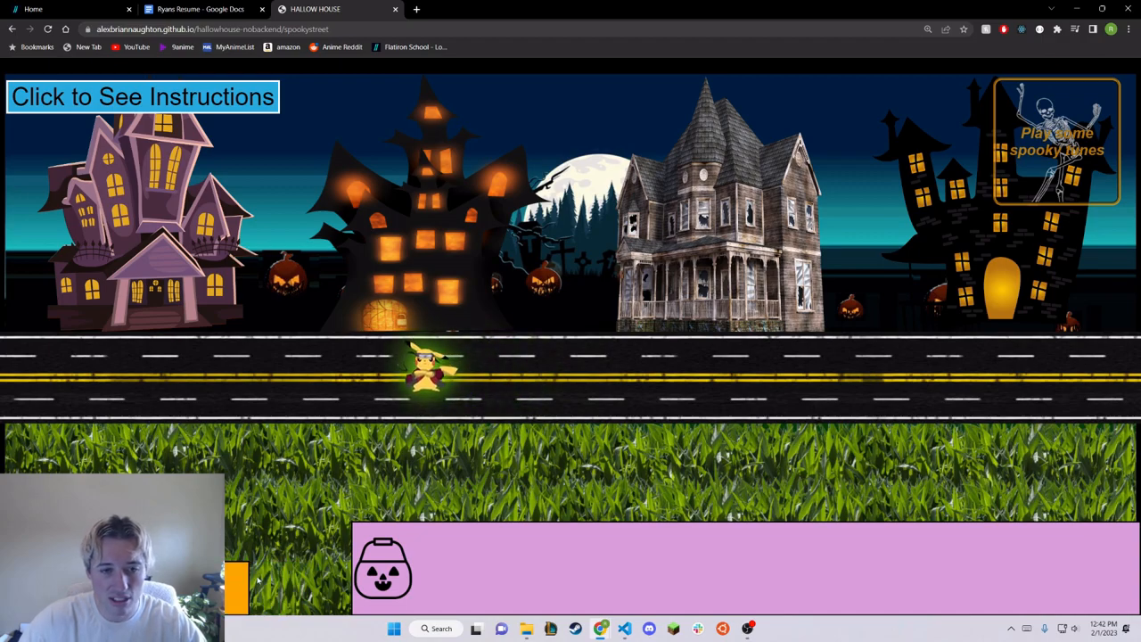
{"action": "key", "text": "Up"}
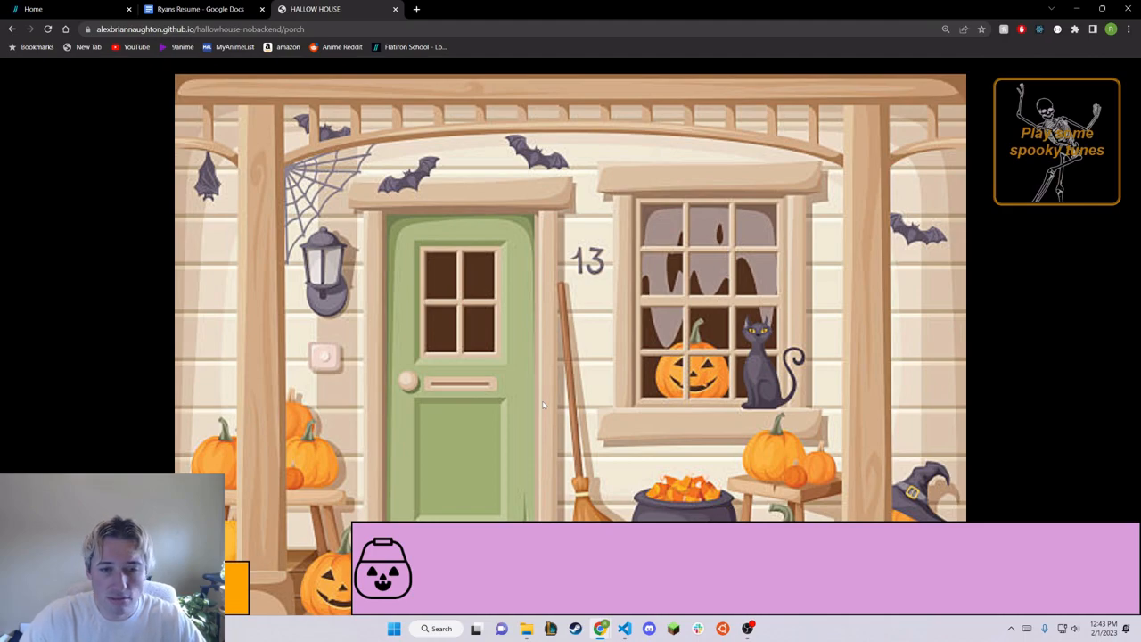
{"action": "key", "text": "Up"}
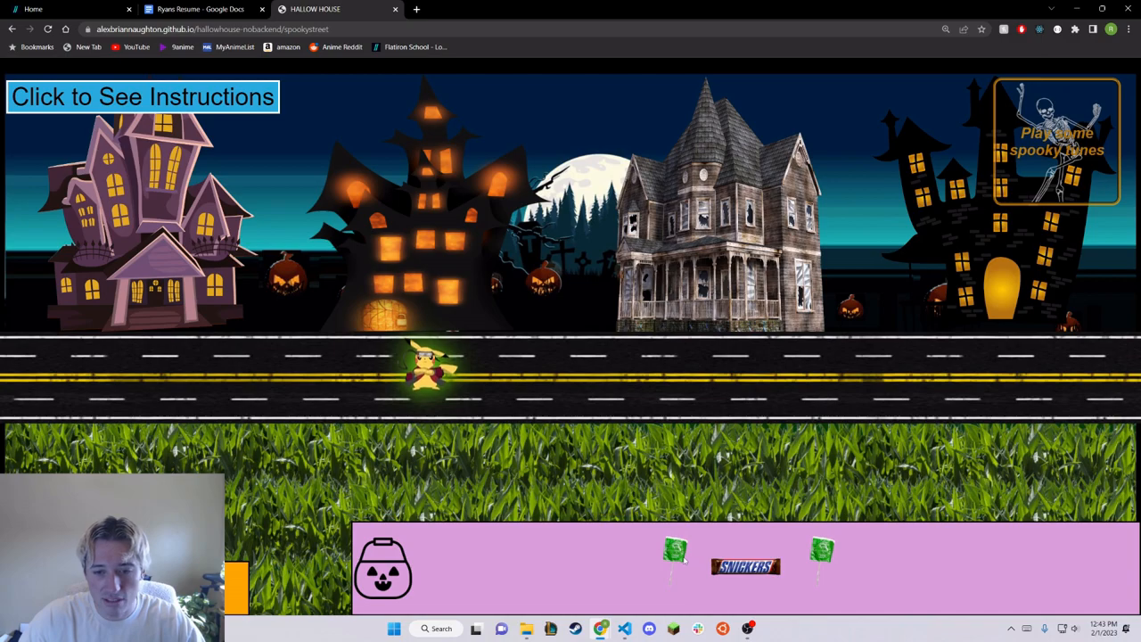
Walk right, eat the green lollipop for energy and enter the next house's porch.
{"action": "key", "text": "Right"}
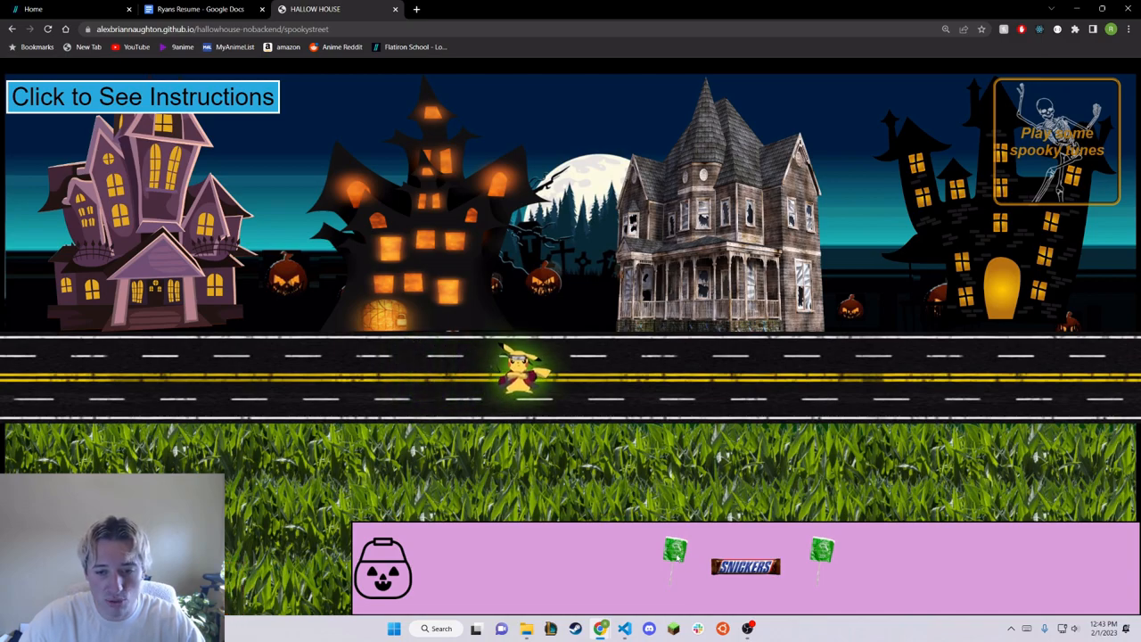
{"action": "key", "text": "Right"}
{"action": "left_click", "coordinate": [676, 557]}
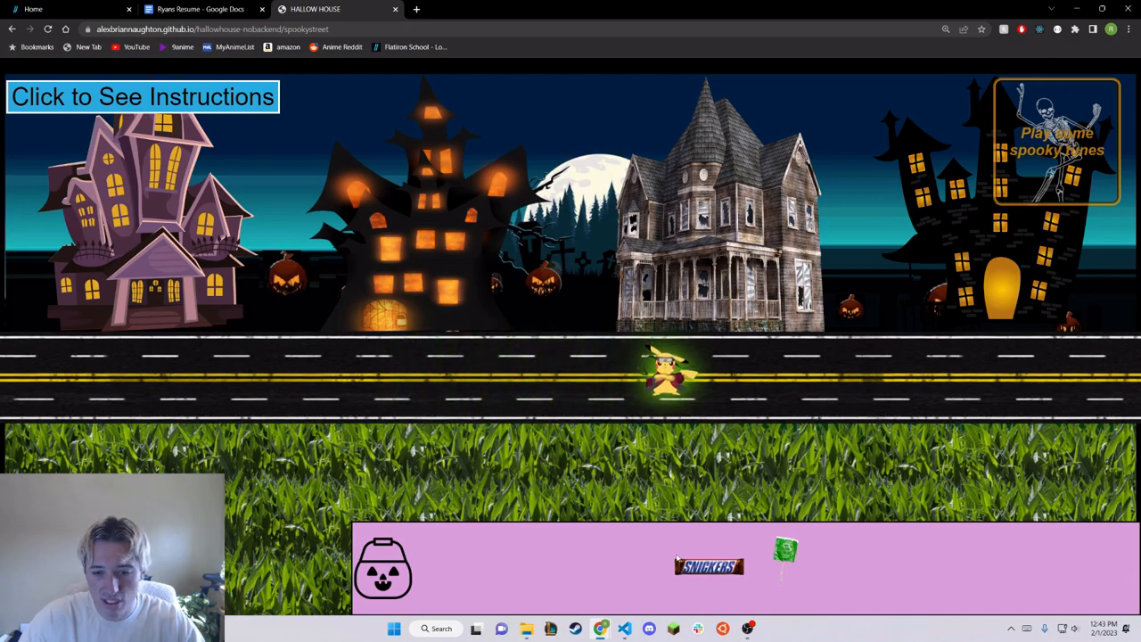
{"action": "key", "text": "Right"}
{"action": "key", "text": "Up"}
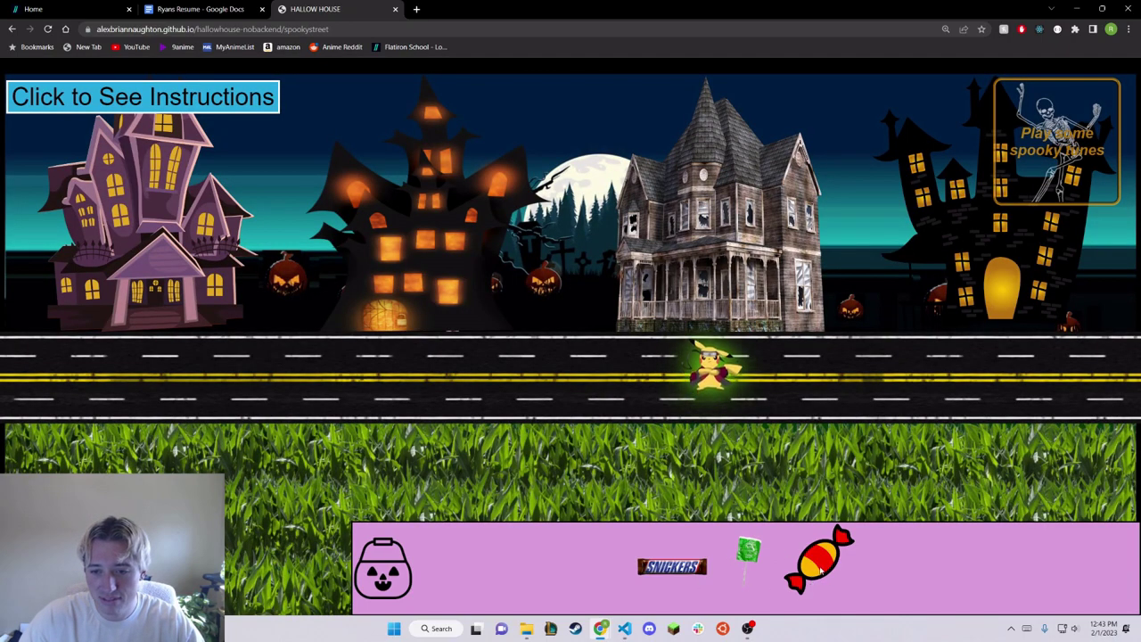
Eat the red wrapped candy and another sweet, then walk off the edge to a new street.
{"action": "left_click", "coordinate": [820, 566]}
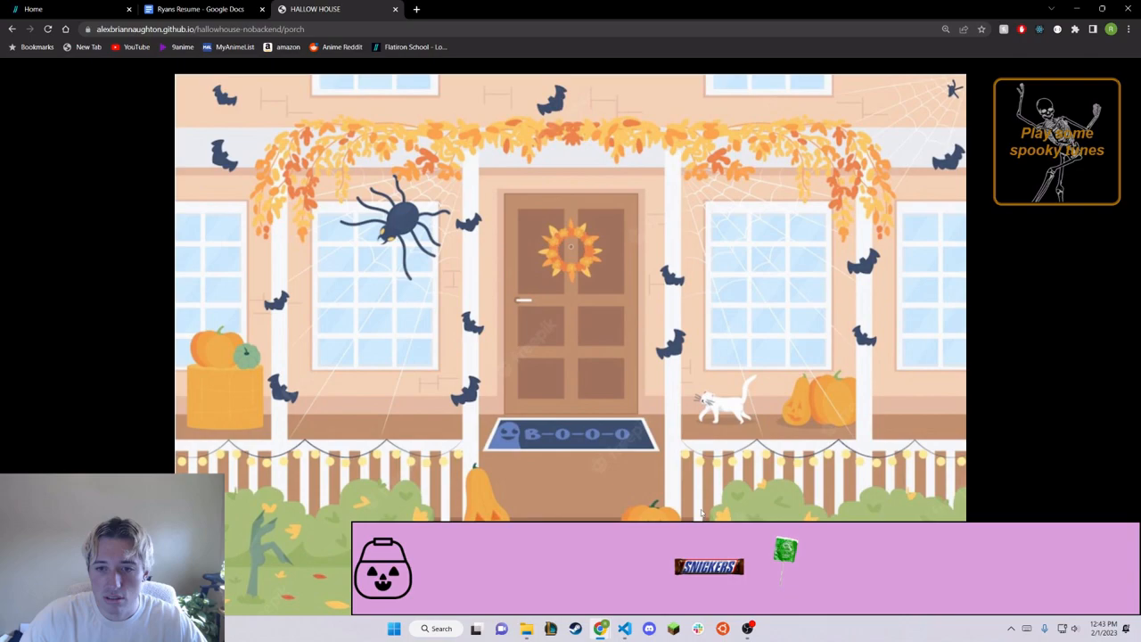
{"action": "left_click", "coordinate": [810, 578]}
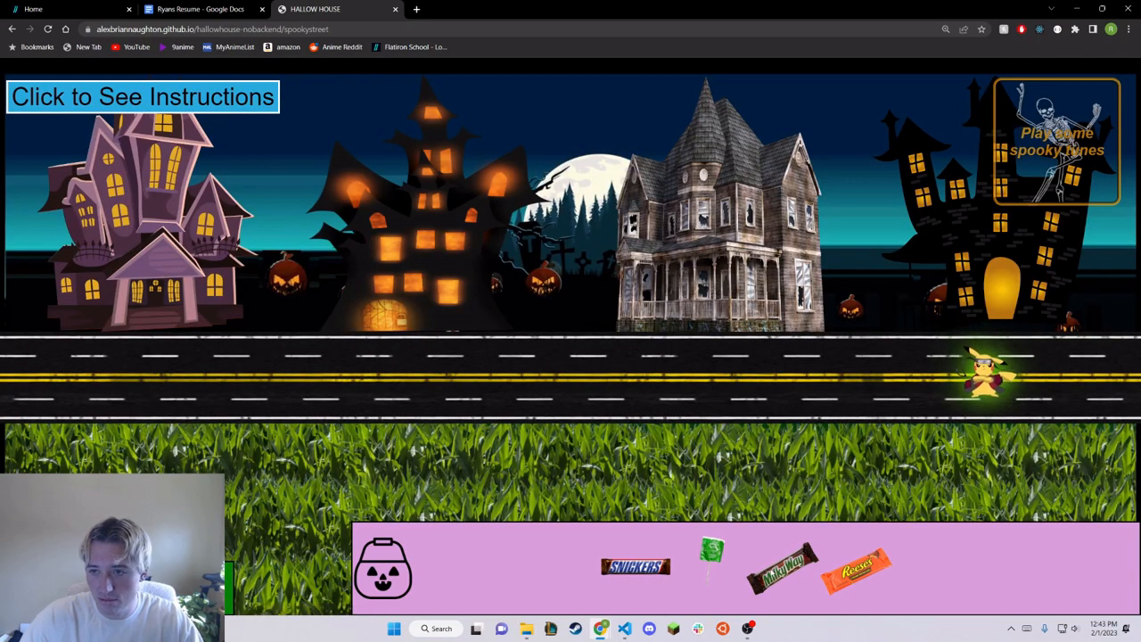
{"action": "key", "text": "Right"}
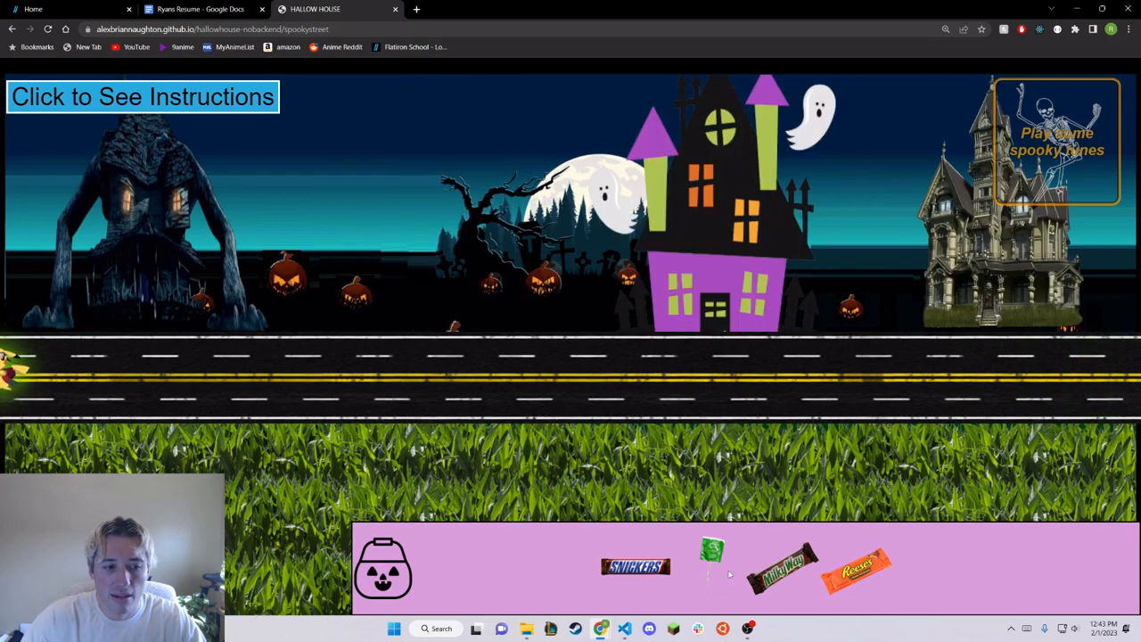
Eat the Snickers bar, walk right to the first house and enter its porch.
{"action": "left_click", "coordinate": [615, 575]}
{"action": "key", "text": "Right"}
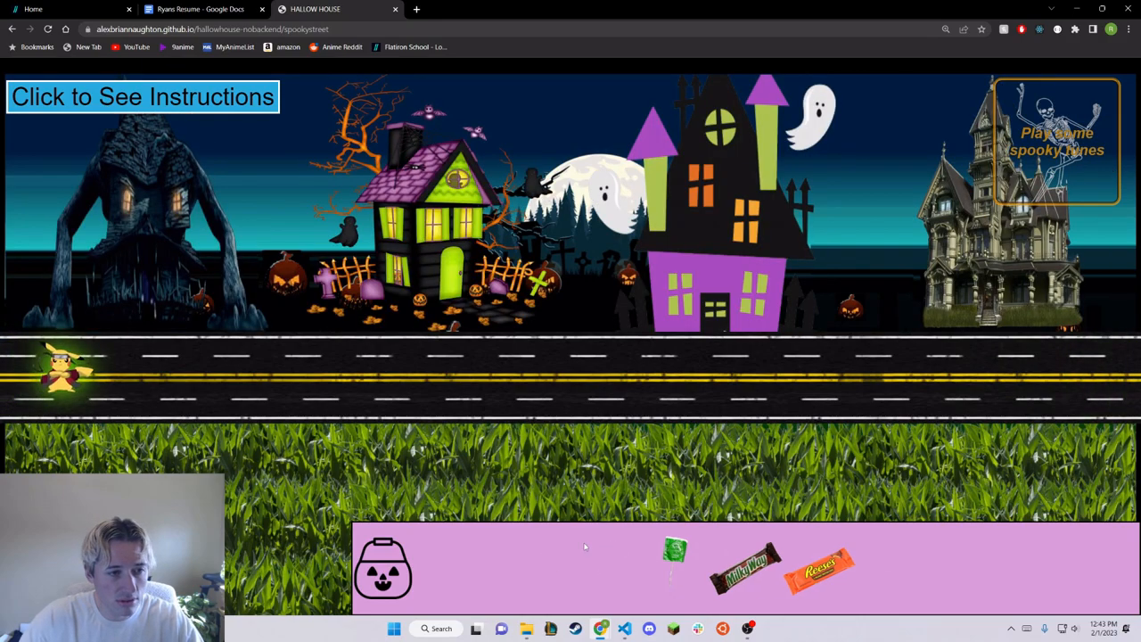
{"action": "key", "text": "Right"}
{"action": "key", "text": "Up"}
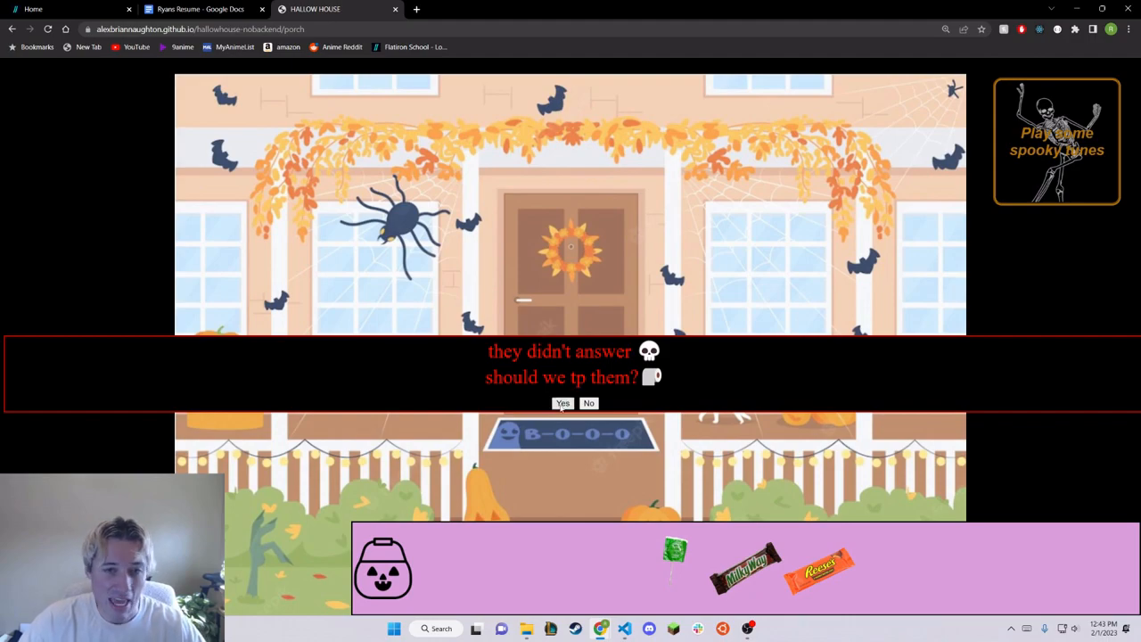
Toilet-paper the unanswered house, eat the lollipop and show instructions until energy runs out.
{"action": "left_click", "coordinate": [563, 403]}
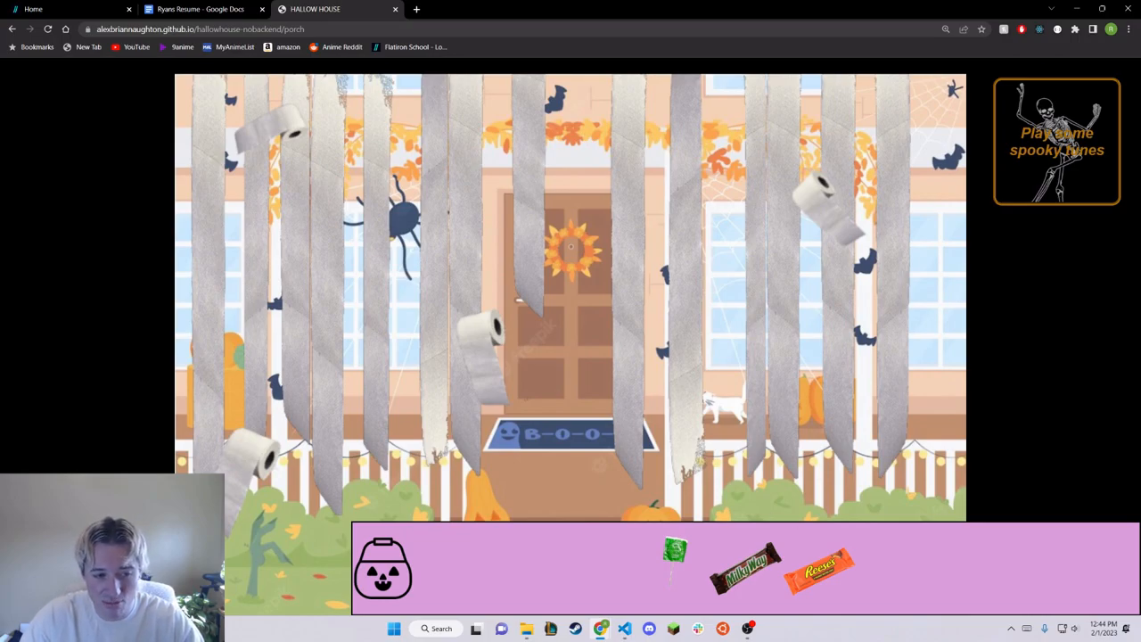
{"action": "left_click", "coordinate": [674, 552]}
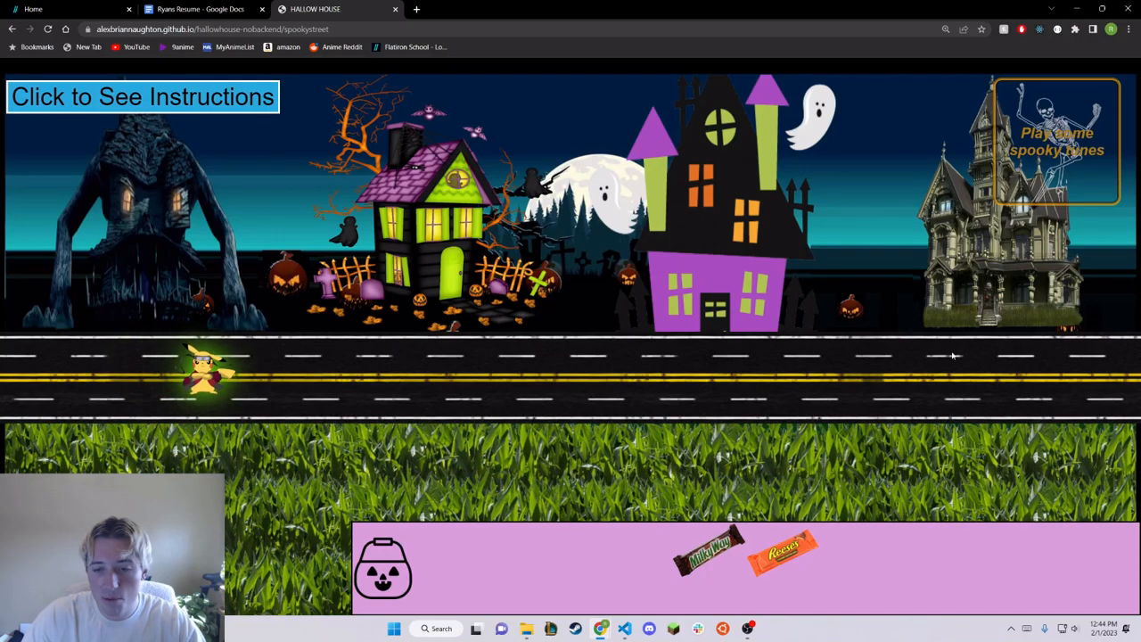
{"action": "left_click", "coordinate": [242, 105]}
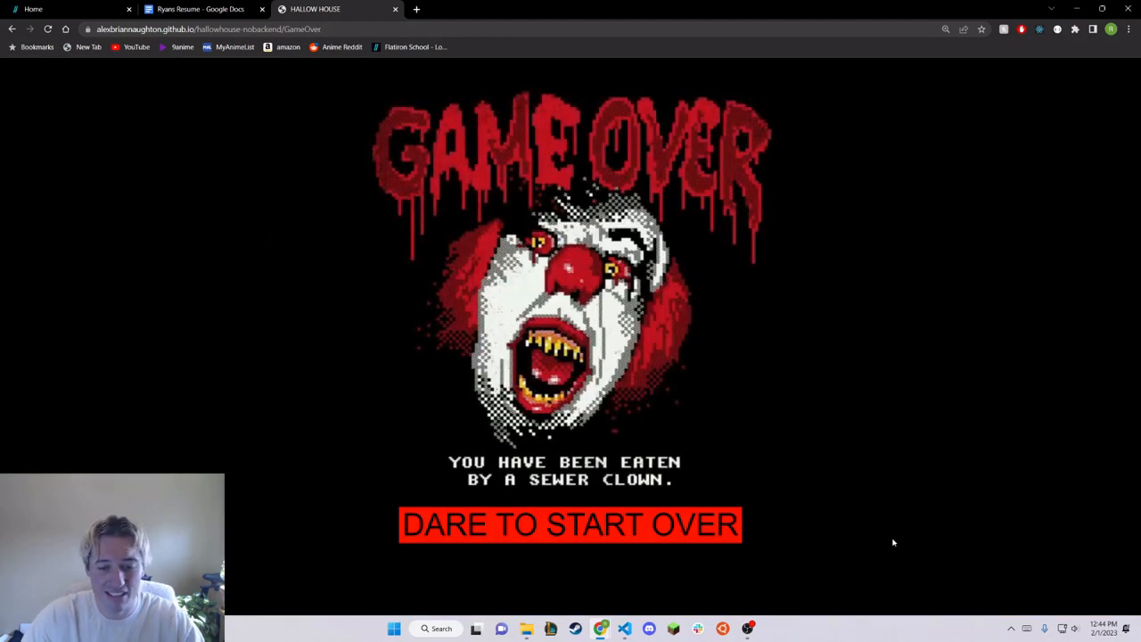
Dare to start over from the Game Over screen, returning to the welcome page.
{"action": "left_click", "coordinate": [551, 531]}
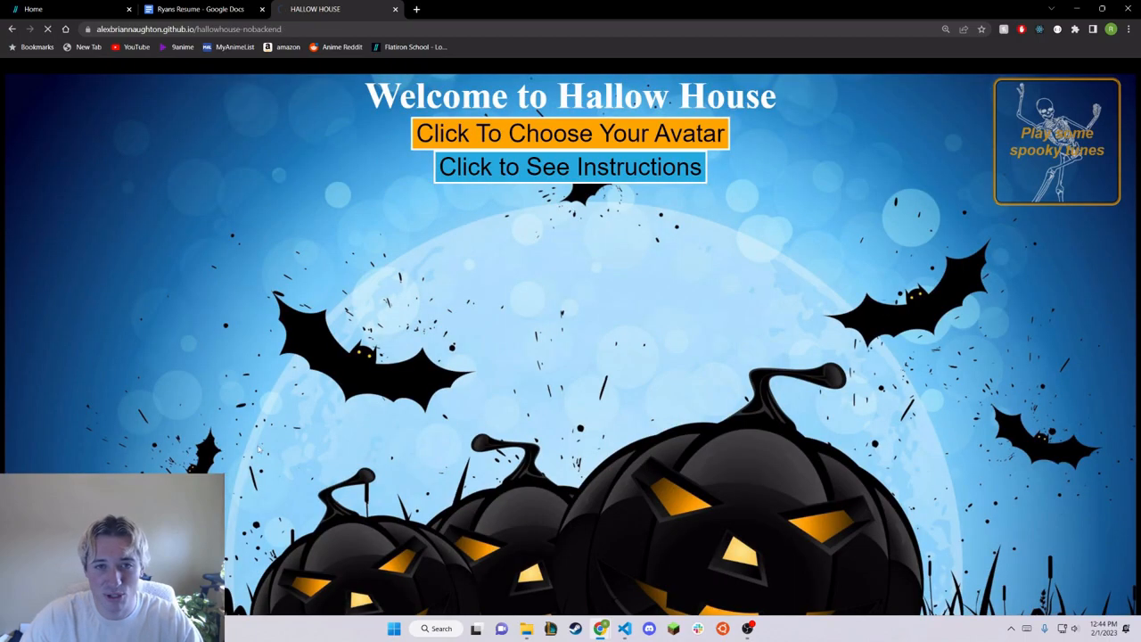